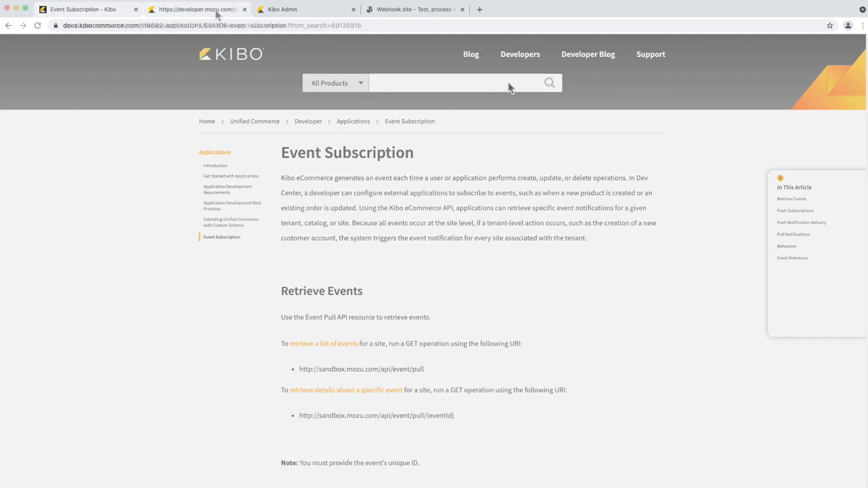
- Switch to the Kibo Dev Center and start a new event subscription in EventTestApp's Release package
left_click(216, 10)
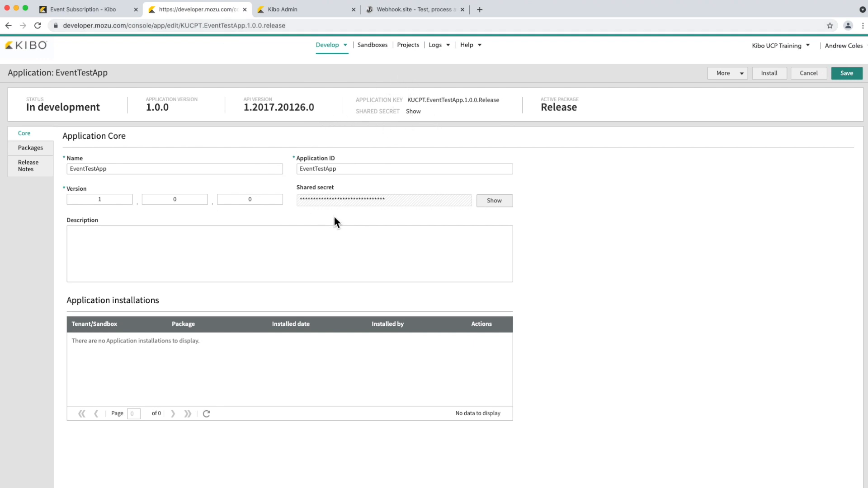
left_click(30, 148)
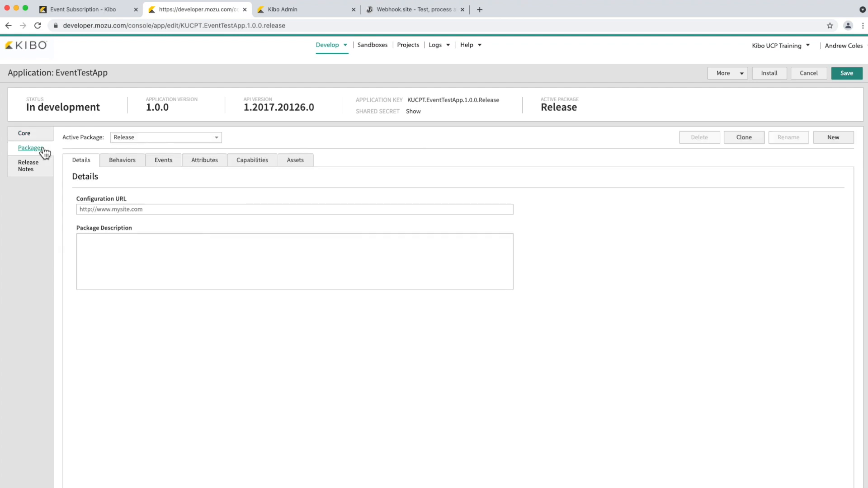
left_click(166, 164)
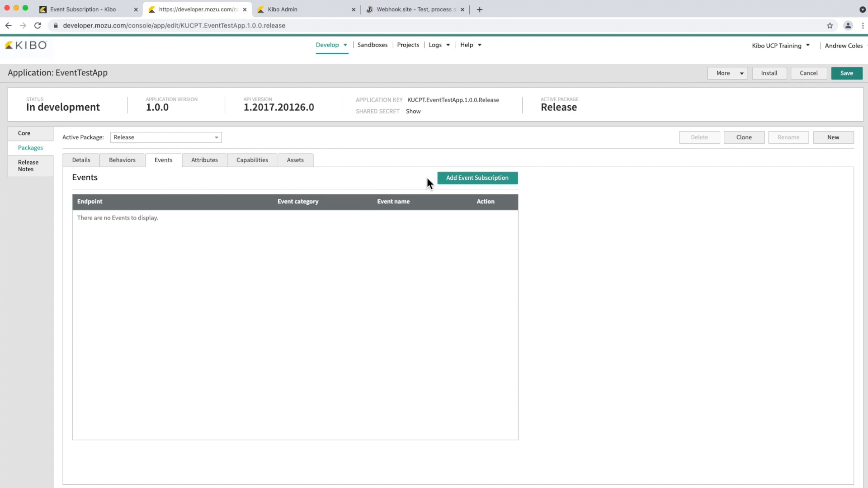
left_click(462, 183)
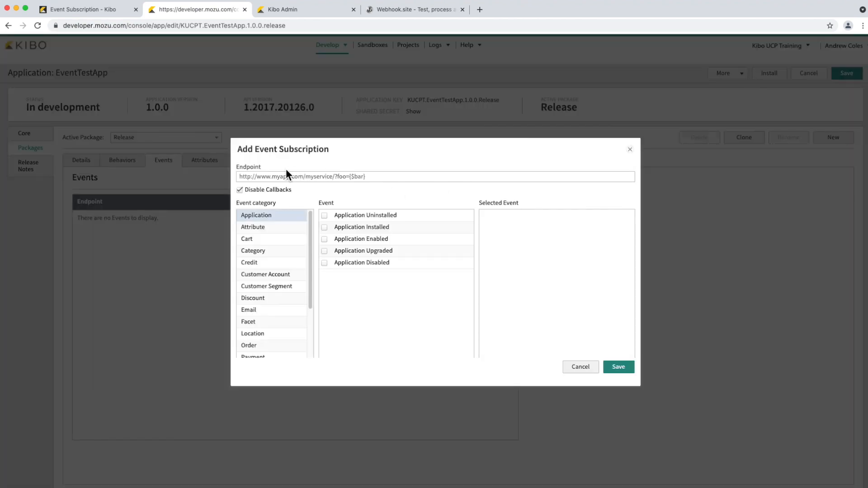
- Select the Category Updated event from the Category event category for the new subscription
left_click(274, 229)
left_click(267, 239)
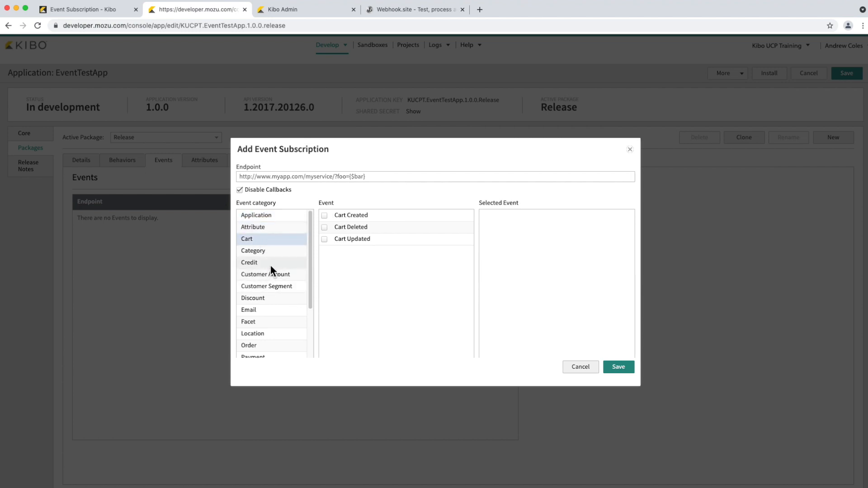
scroll(271, 267, "down", 1)
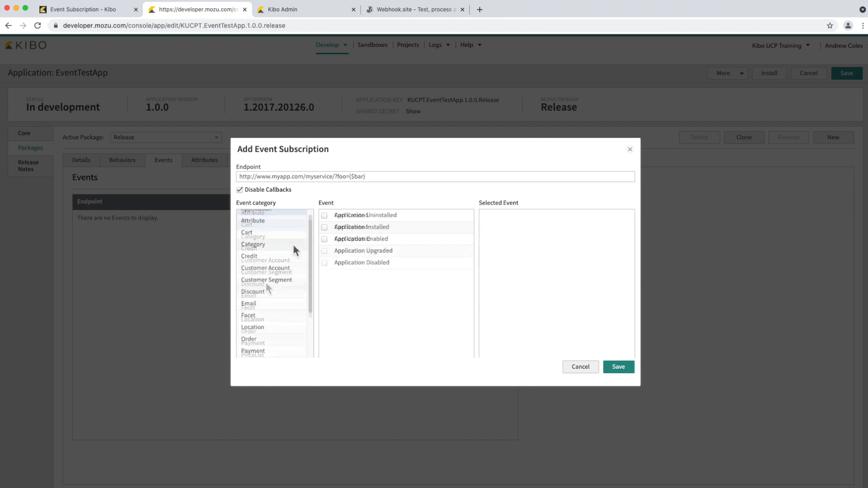
scroll(294, 248, "down", 4)
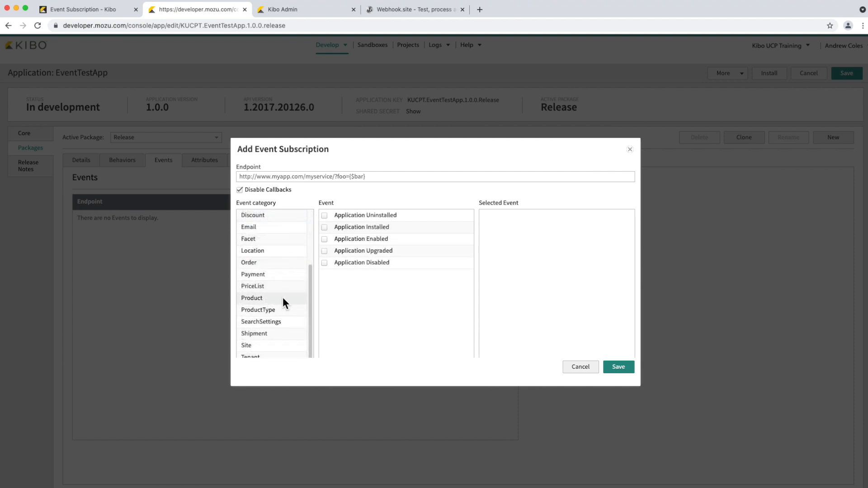
scroll(283, 301, "up", 5)
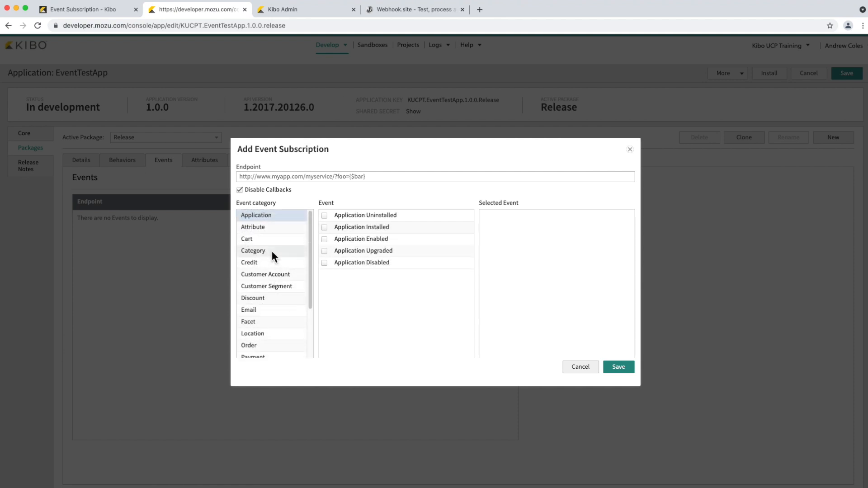
left_click(273, 251)
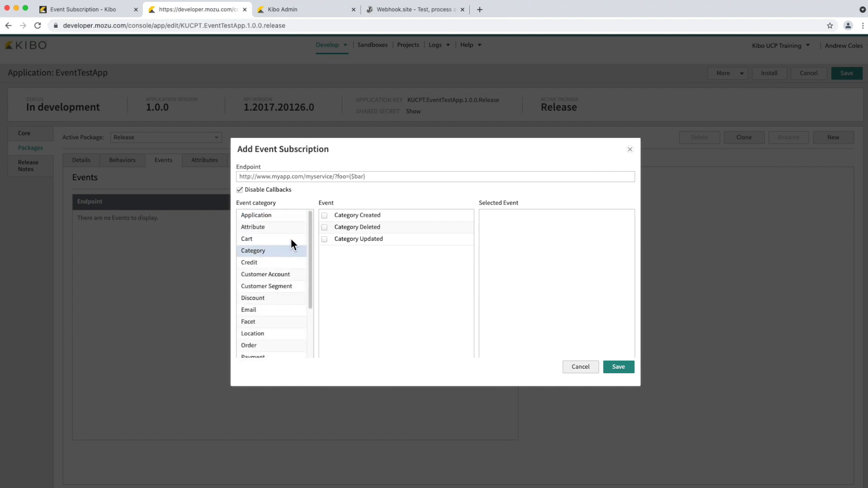
left_click(322, 238)
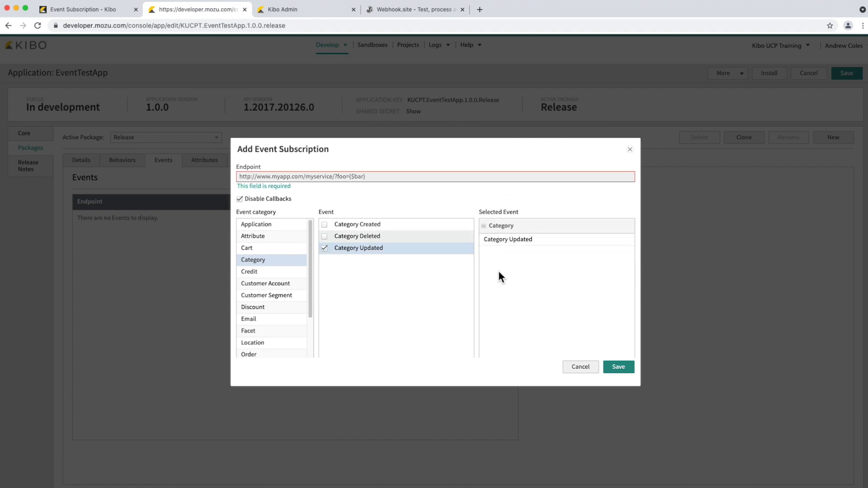
- Copy the unique URL from Webhook.site into the subscription's Endpoint and save the event subscription
left_click(345, 180)
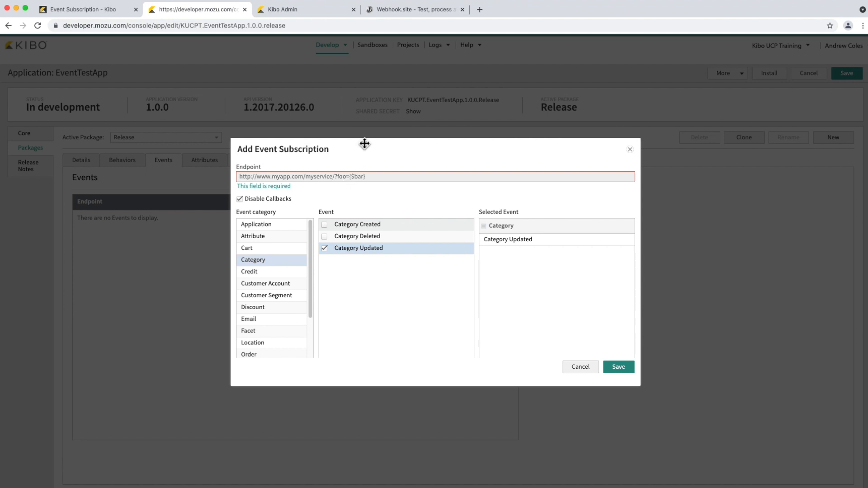
left_click(403, 10)
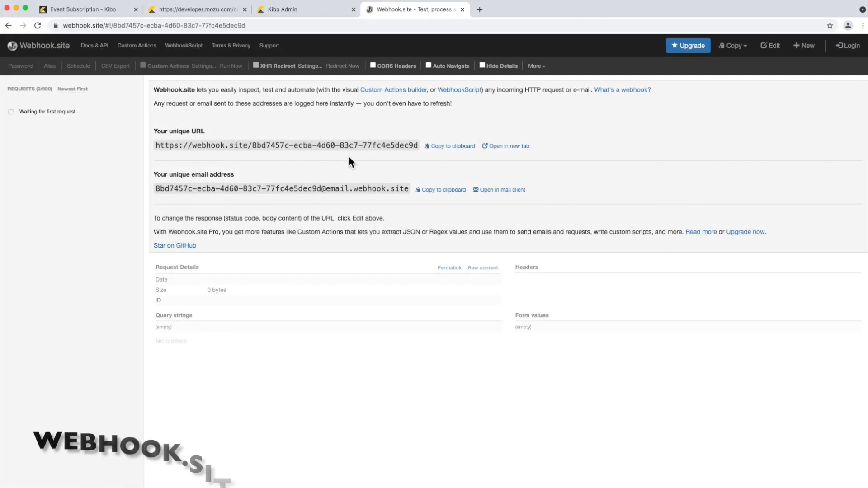
left_click_drag(418, 146, 157, 147)
right_click(175, 142)
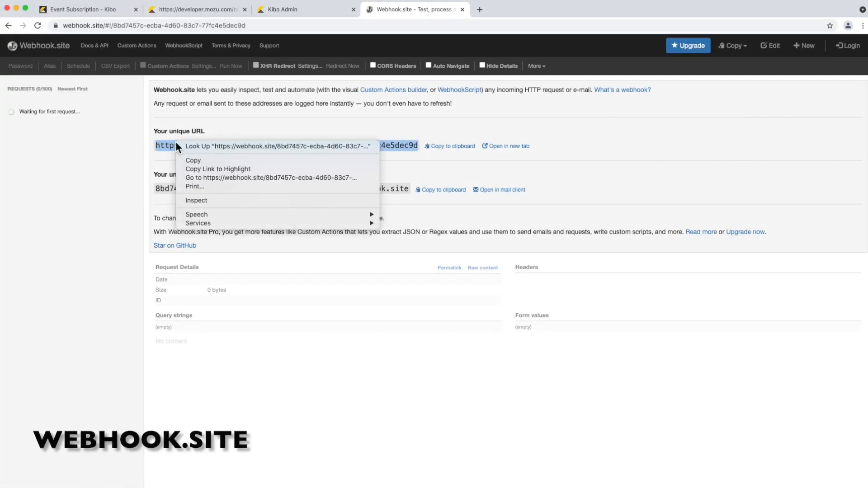
left_click(193, 161)
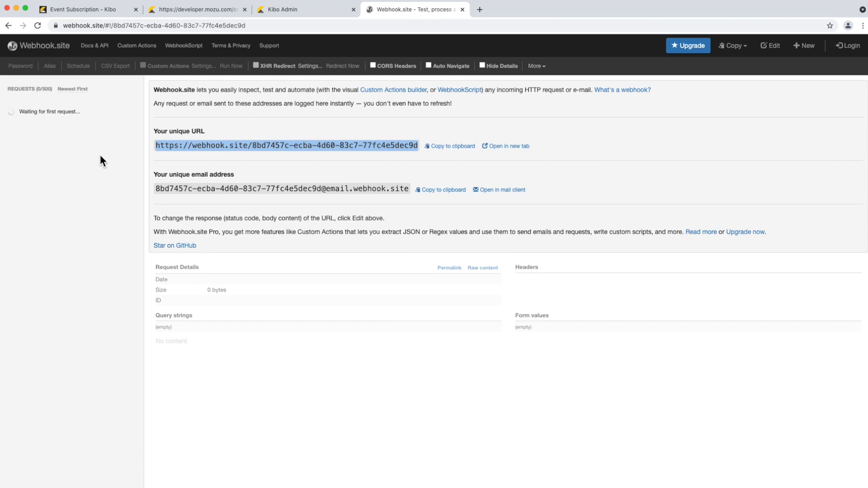
left_click(197, 8)
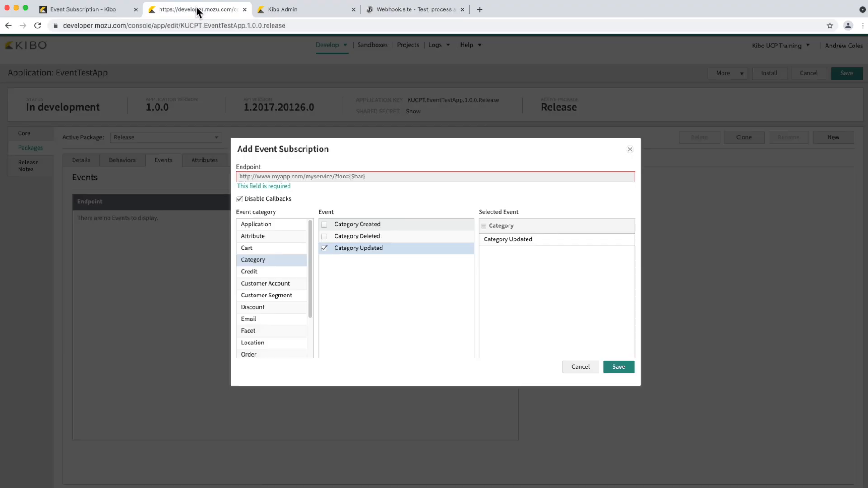
key("super+v")
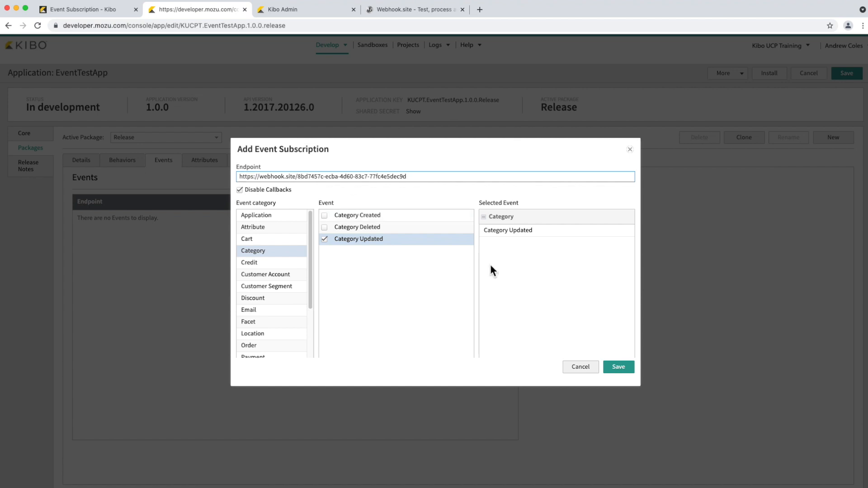
left_click(617, 368)
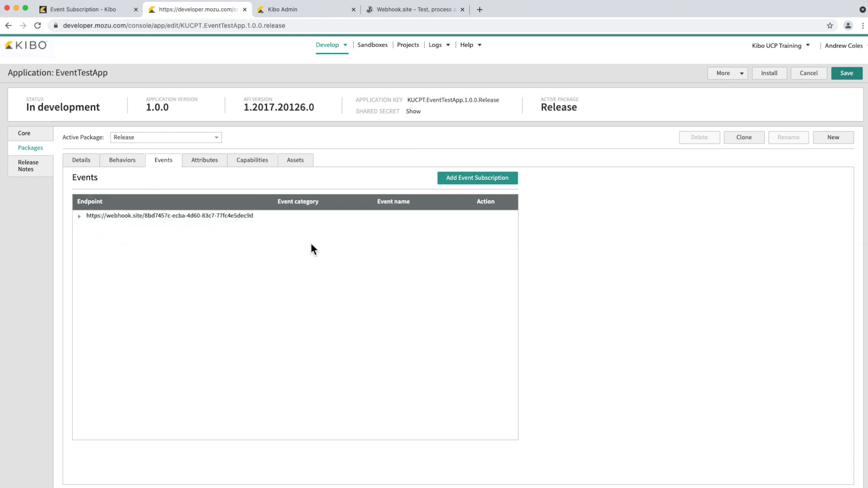
- Install EventTestApp on the Kibo UCP Training 107 sandbox tenant
left_click(772, 74)
scroll(463, 265, "down", 5)
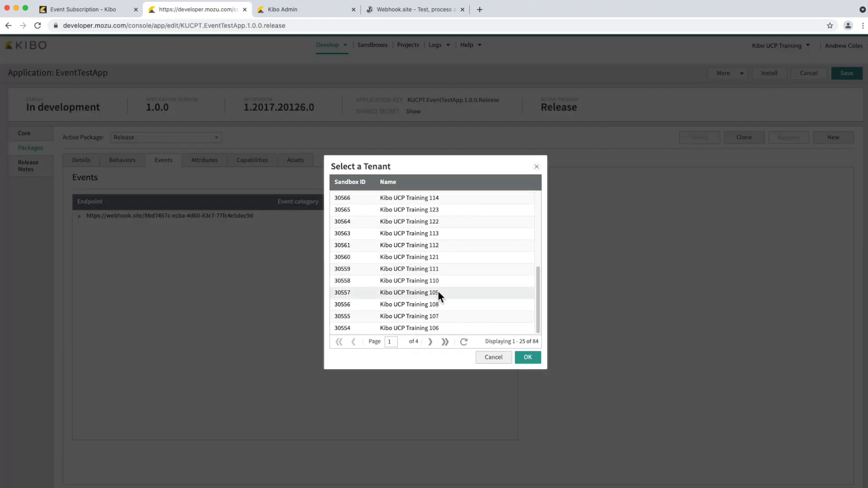
double_click(427, 320)
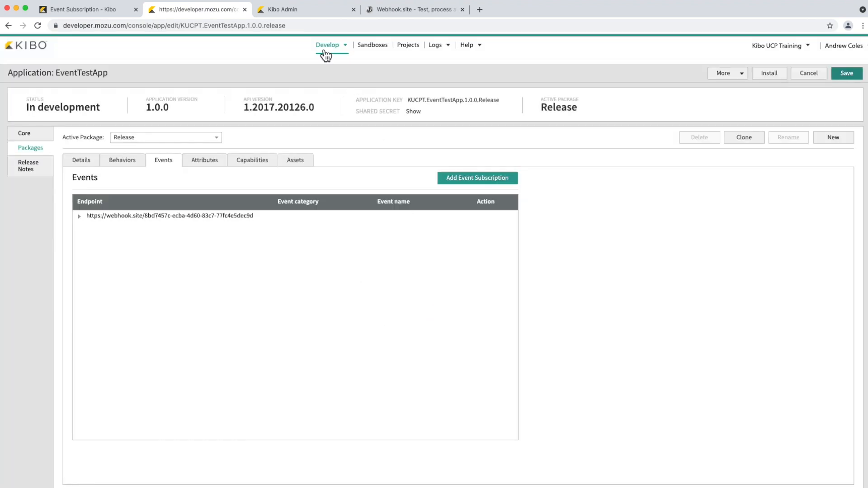
- Switch to Kibo Admin and enable EventTestApp in the tenant's Applications list
left_click(308, 10)
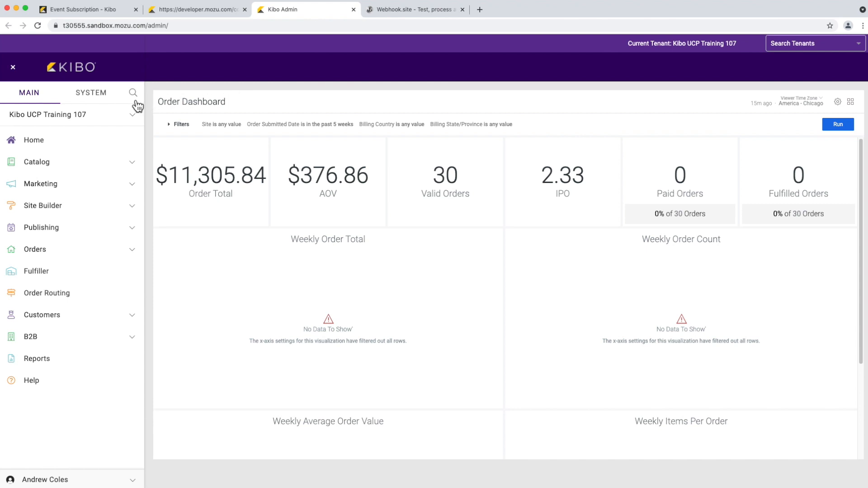
left_click(101, 93)
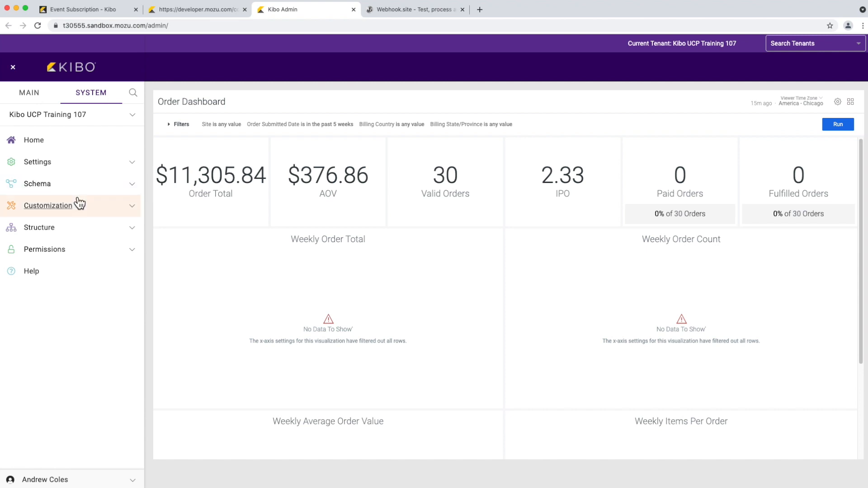
left_click(48, 217)
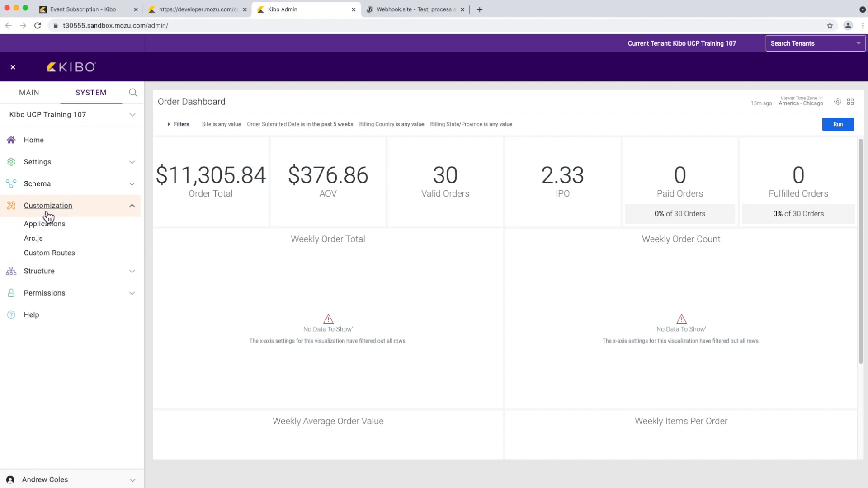
left_click(51, 226)
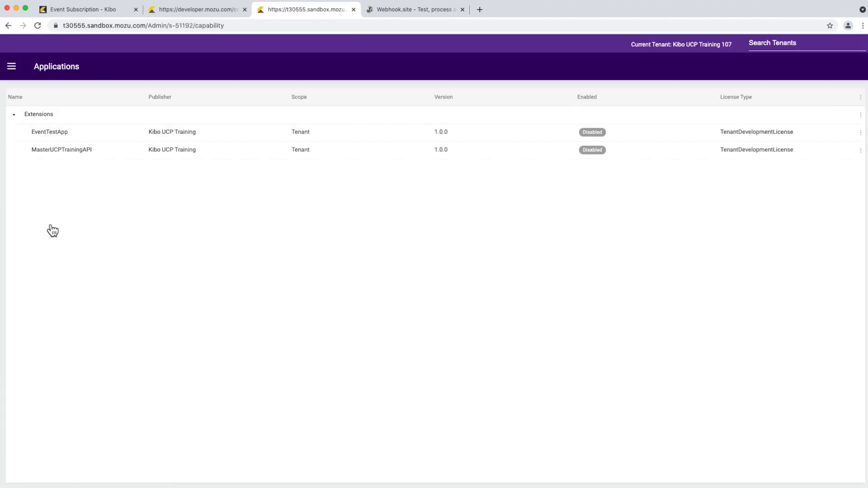
left_click(54, 132)
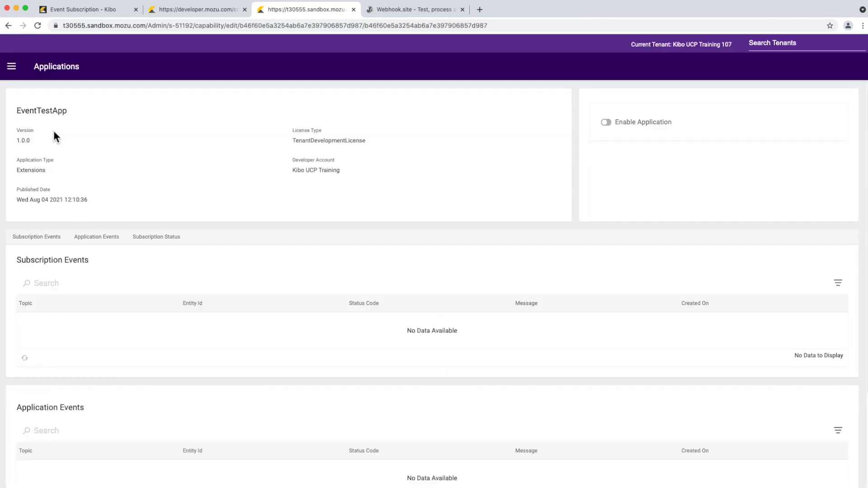
left_click(609, 125)
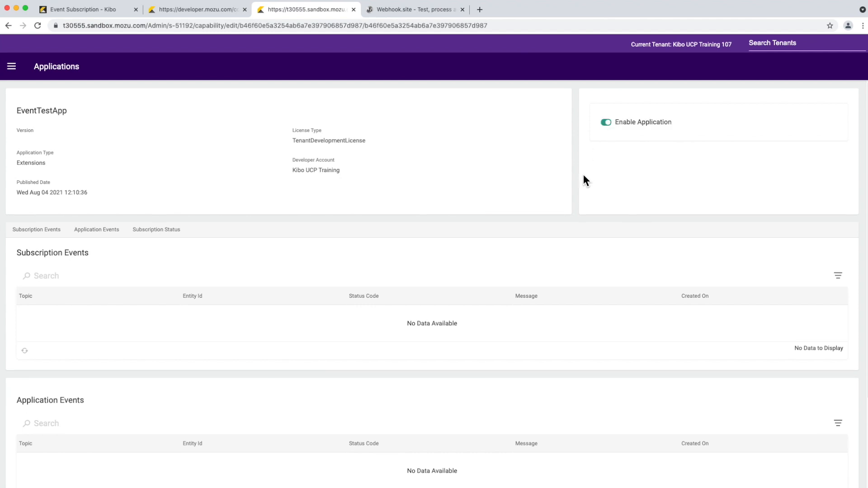
- Reload the EventTestApp page and check the subscription status of category.updated
scroll(584, 176, "down", 3)
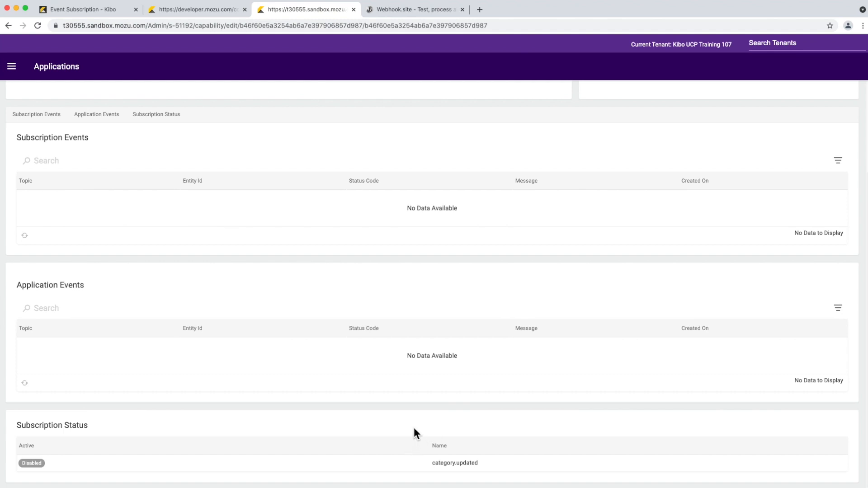
key("super+r")
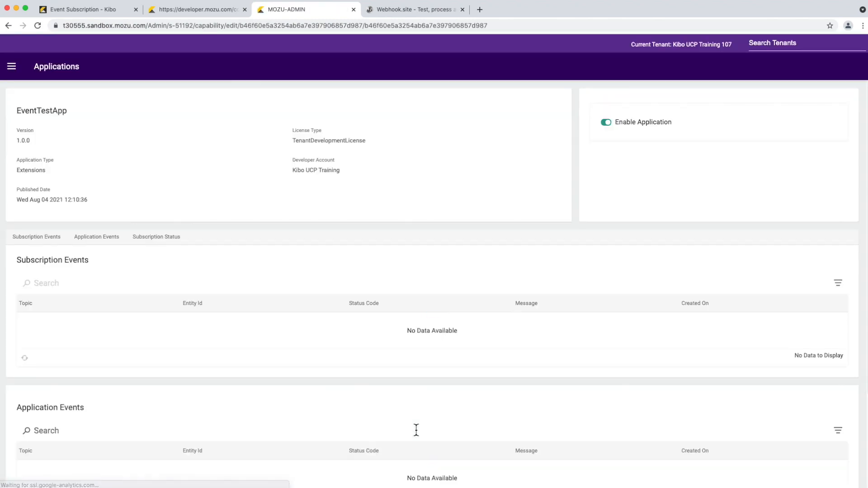
scroll(416, 430, "down", 3)
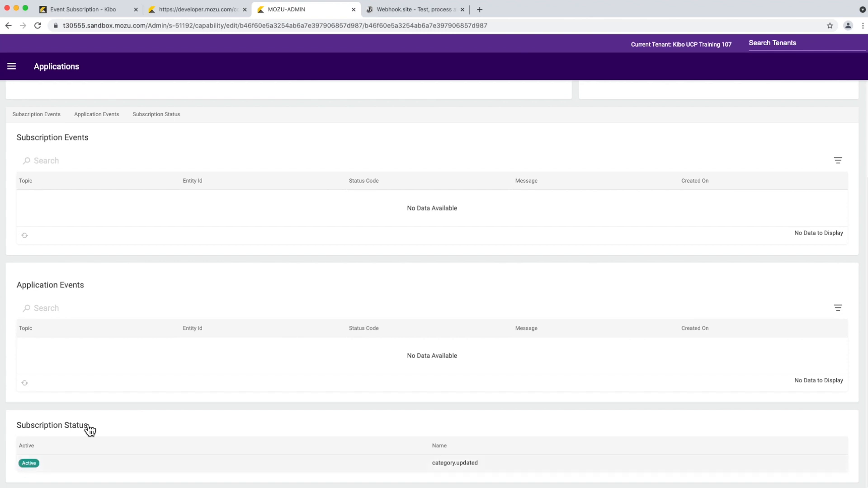
scroll(215, 388, "up", 3)
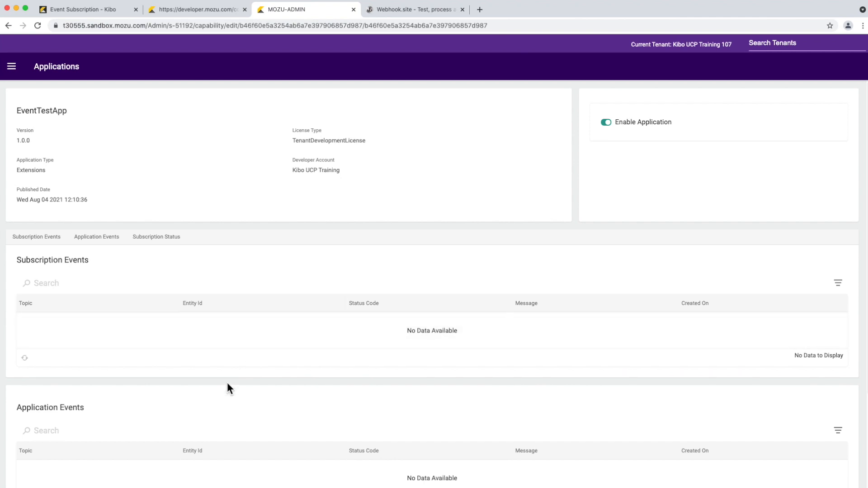
scroll(235, 379, "down", 3)
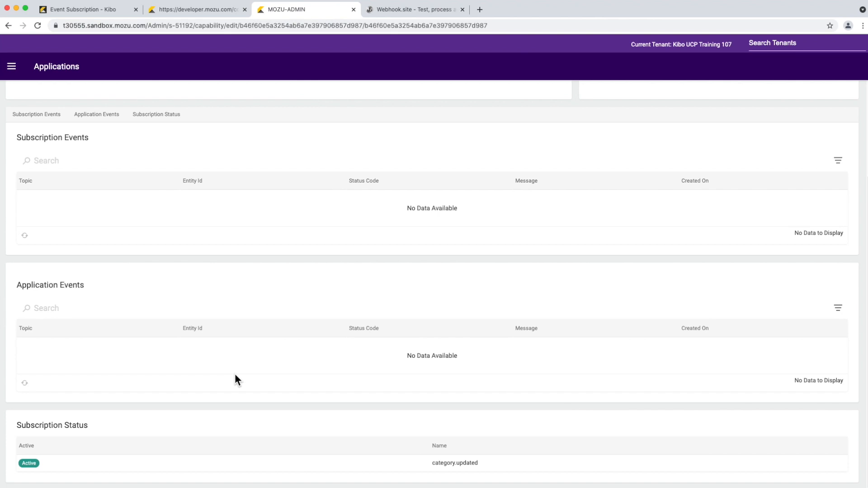
scroll(235, 379, "up", 3)
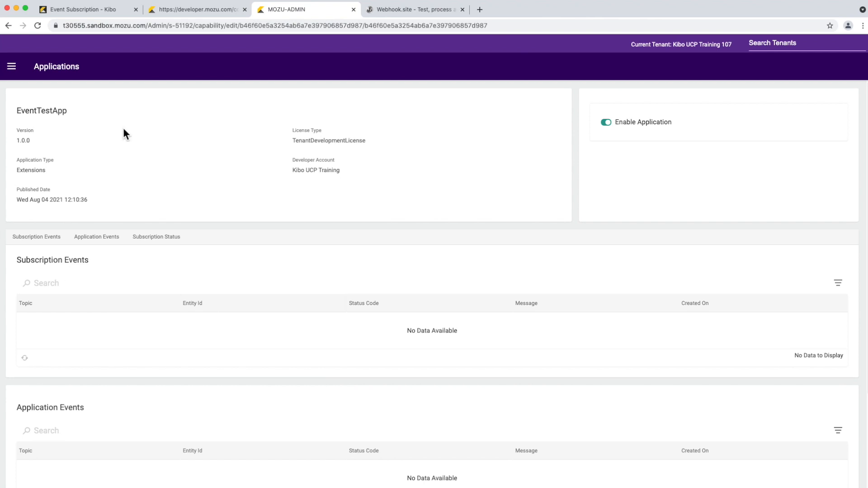
- Open the Clothing category for editing from the catalog's categories
left_click(12, 69)
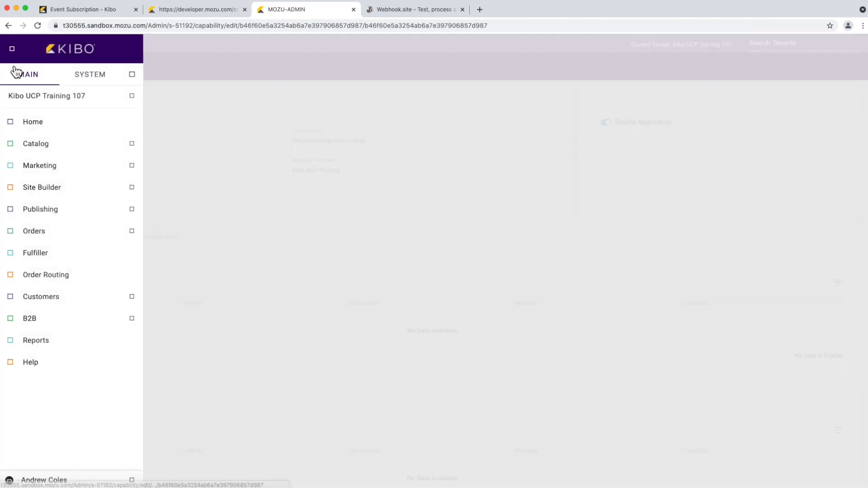
left_click(43, 145)
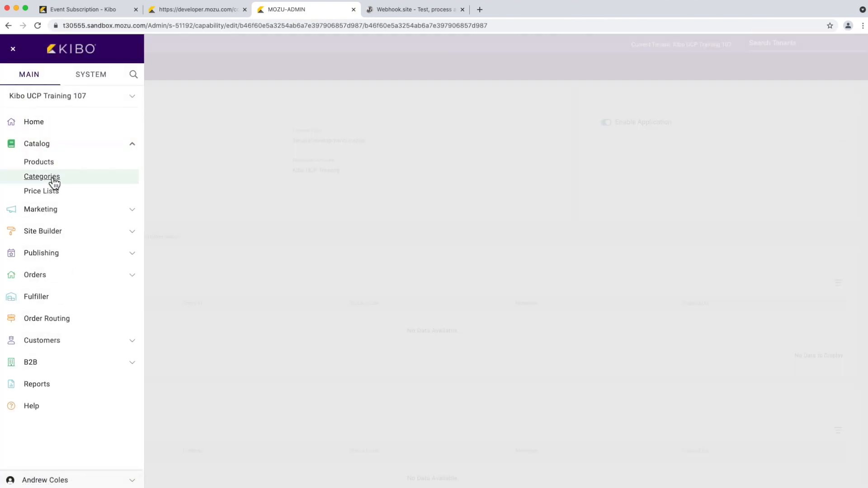
left_click(51, 180)
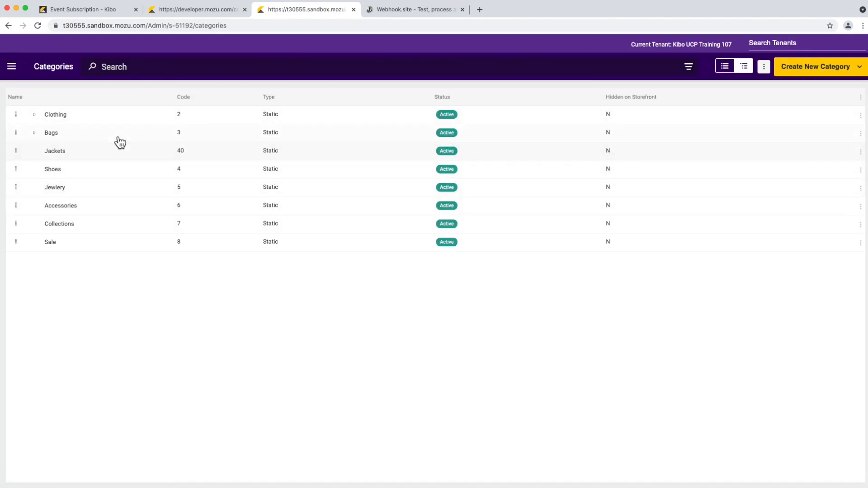
left_click(110, 118)
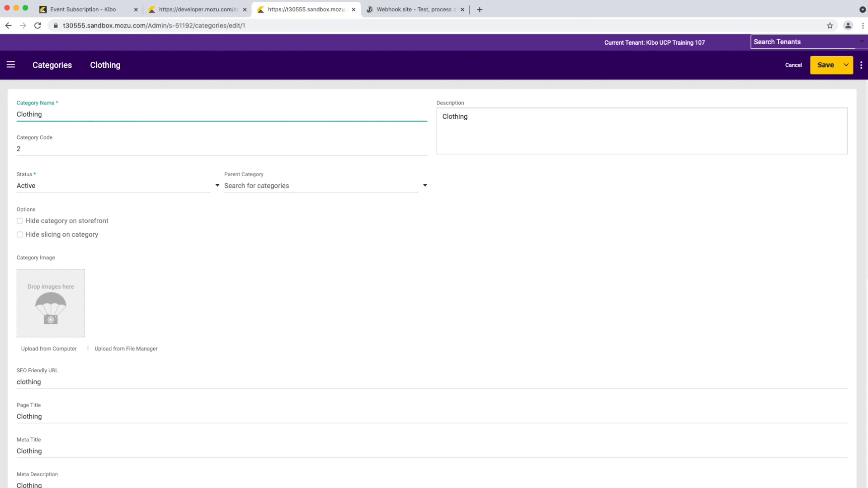
- Save the Clothing category to trigger the event, and switch to Webhook.site to inspect the received category.updated request
left_click(832, 70)
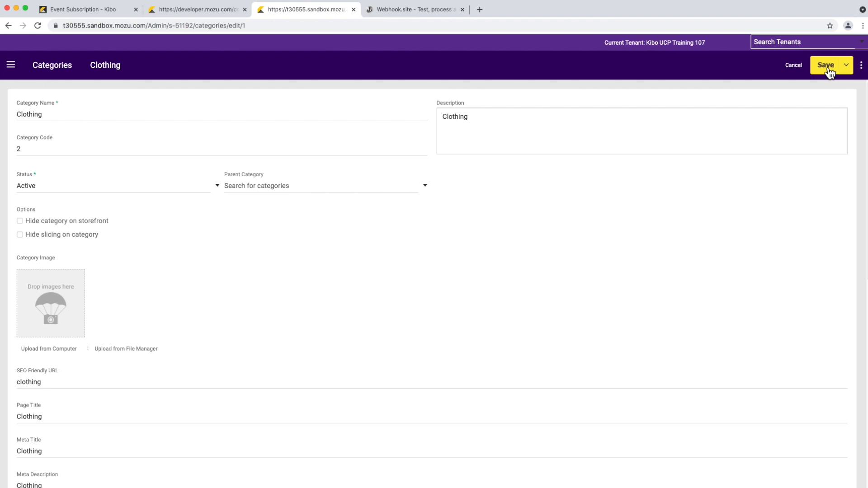
left_click(417, 8)
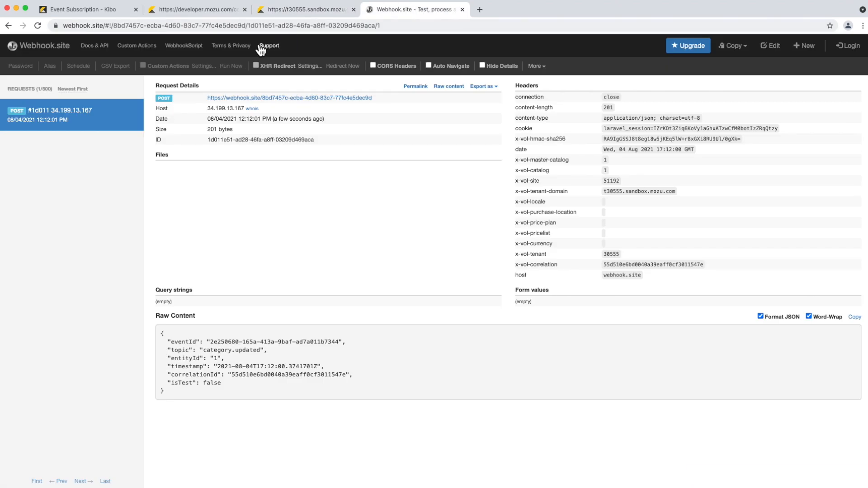
mouse_move(72, 113)
- Return to Kibo Admin and open EventTestApp from the tenant's Applications list to review its subscription events
left_click(292, 10)
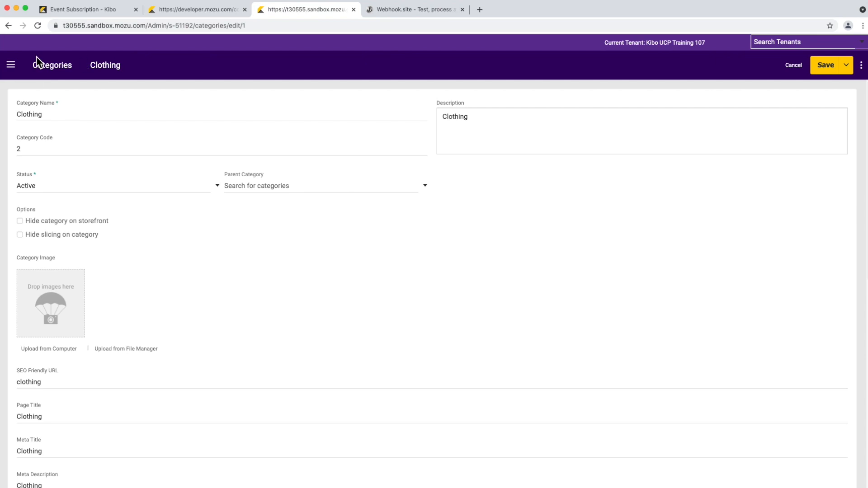
left_click(11, 66)
left_click(96, 81)
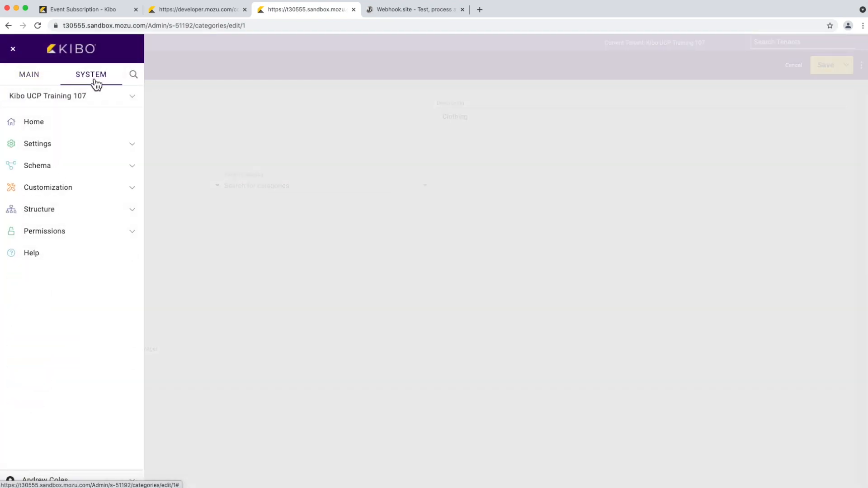
left_click(61, 187)
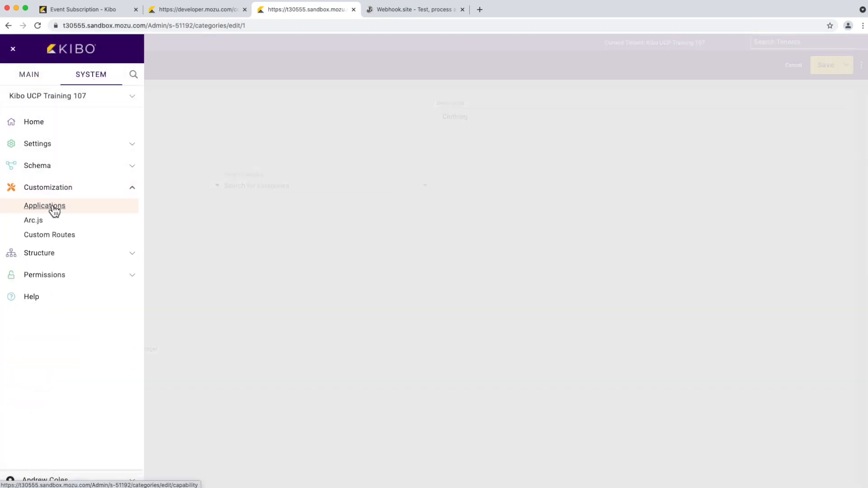
left_click(44, 206)
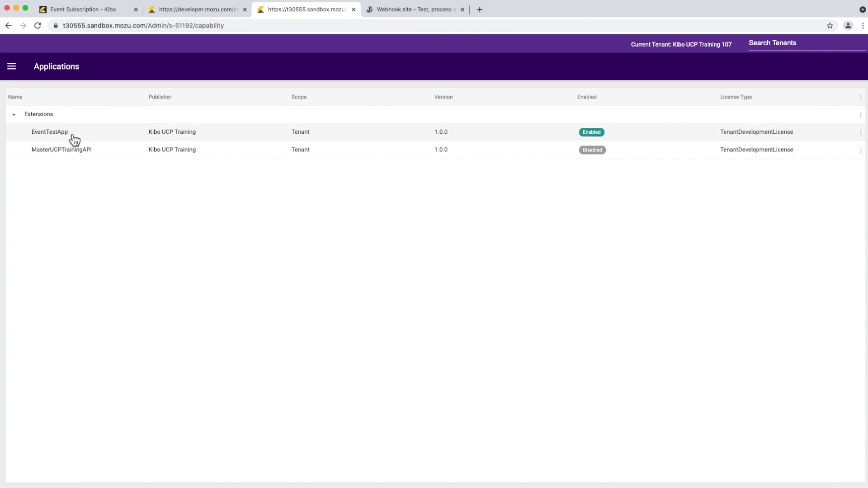
left_click(74, 140)
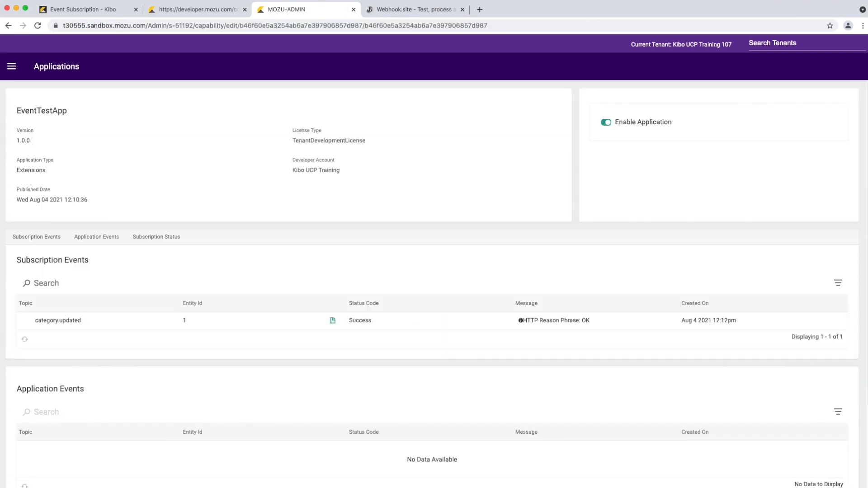